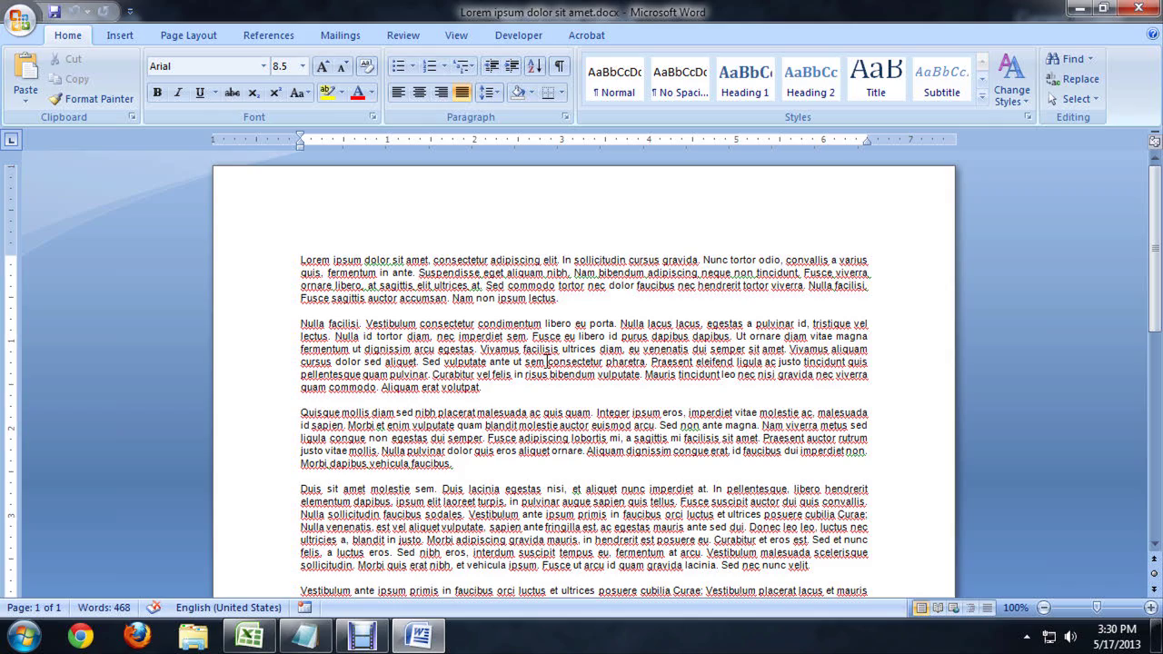
Step: Copy the document's entire body text and paste it three times in its place
{"action": "scroll", "coordinate": [576, 361], "scroll_direction": "down", "scroll_amount": 5}
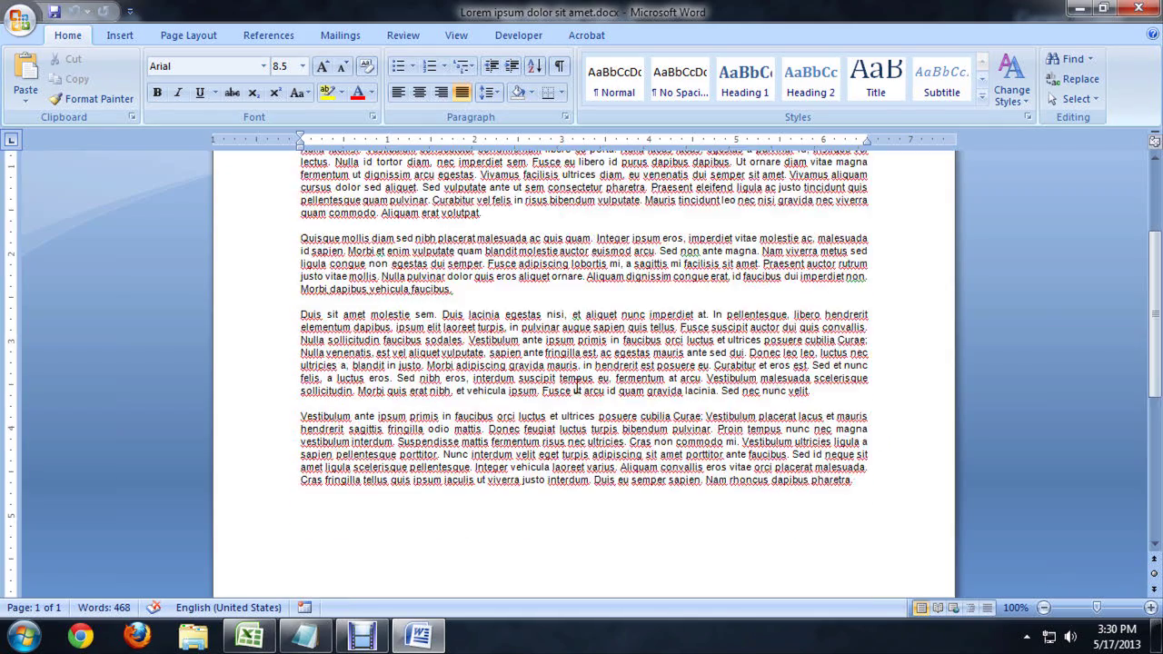
{"action": "scroll", "coordinate": [607, 393], "scroll_direction": "up", "scroll_amount": 5}
{"action": "scroll", "coordinate": [490, 314], "scroll_direction": "down", "scroll_amount": 1}
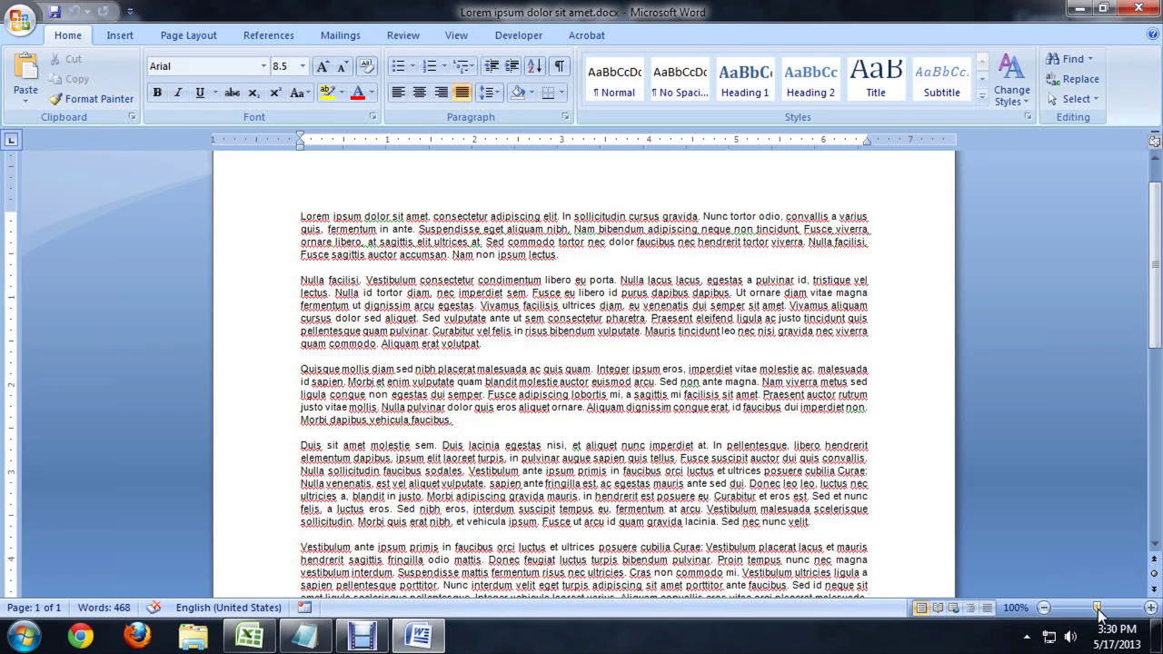
{"action": "left_click_drag", "start_coordinate": [1100, 614], "coordinate": [1075, 618]}
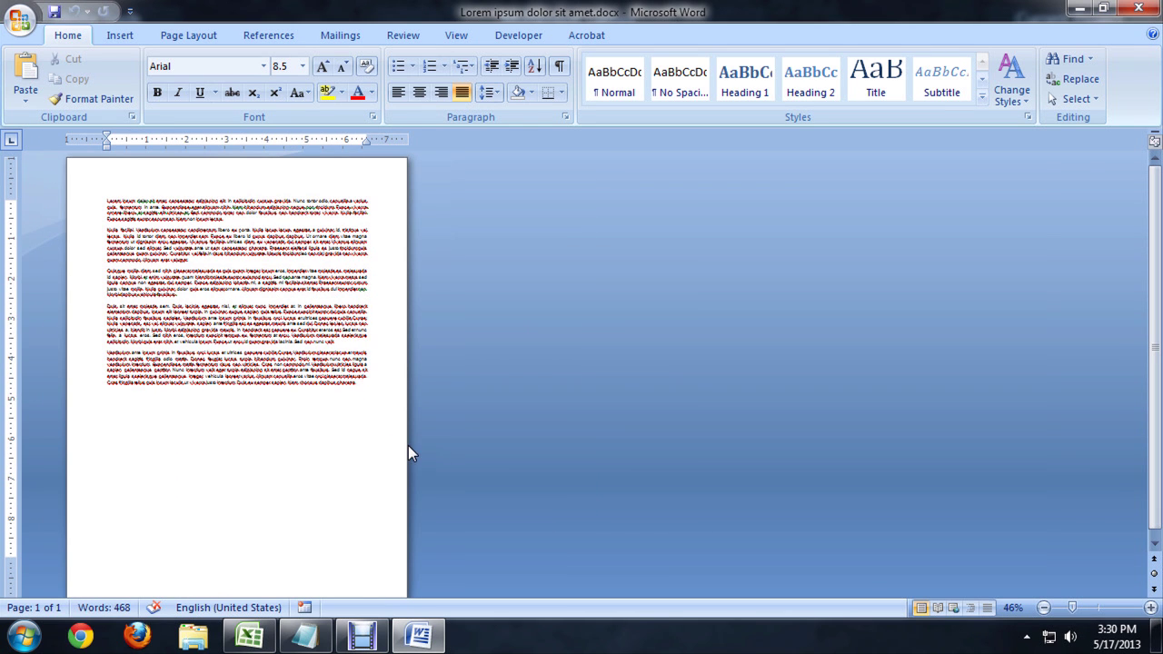
{"action": "left_click_drag", "start_coordinate": [375, 388], "coordinate": [79, 187]}
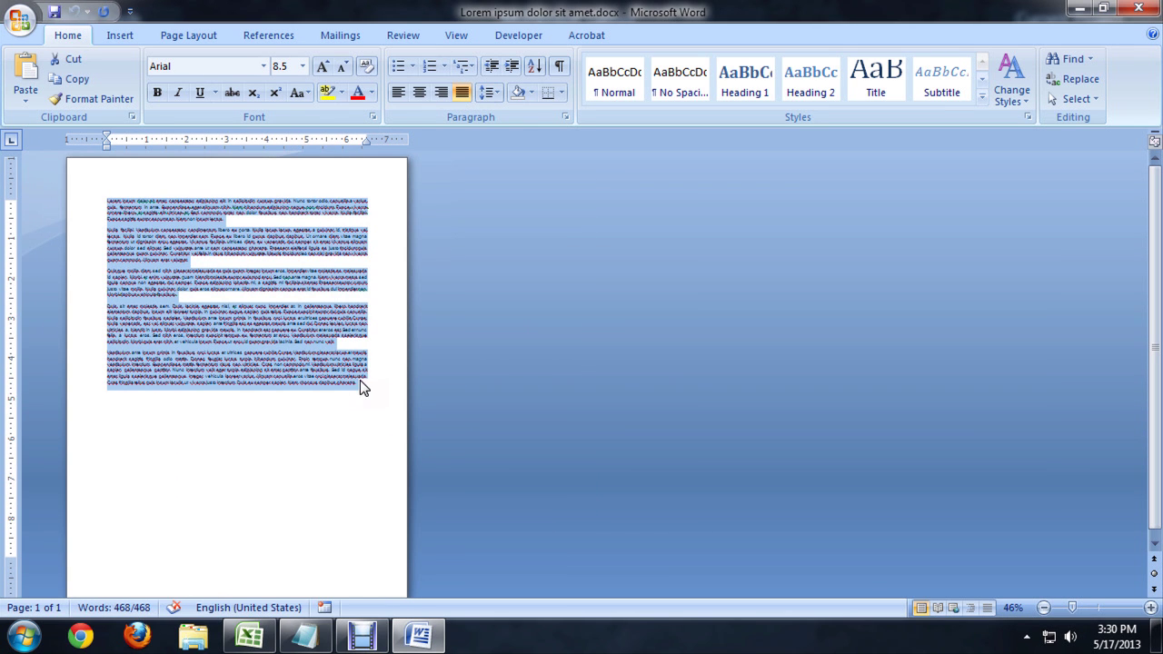
{"action": "key", "text": "ctrl+c"}
{"action": "key", "text": "ctrl+v"}
{"action": "key", "text": "ctrl+v"}
{"action": "key", "text": "ctrl+v"}
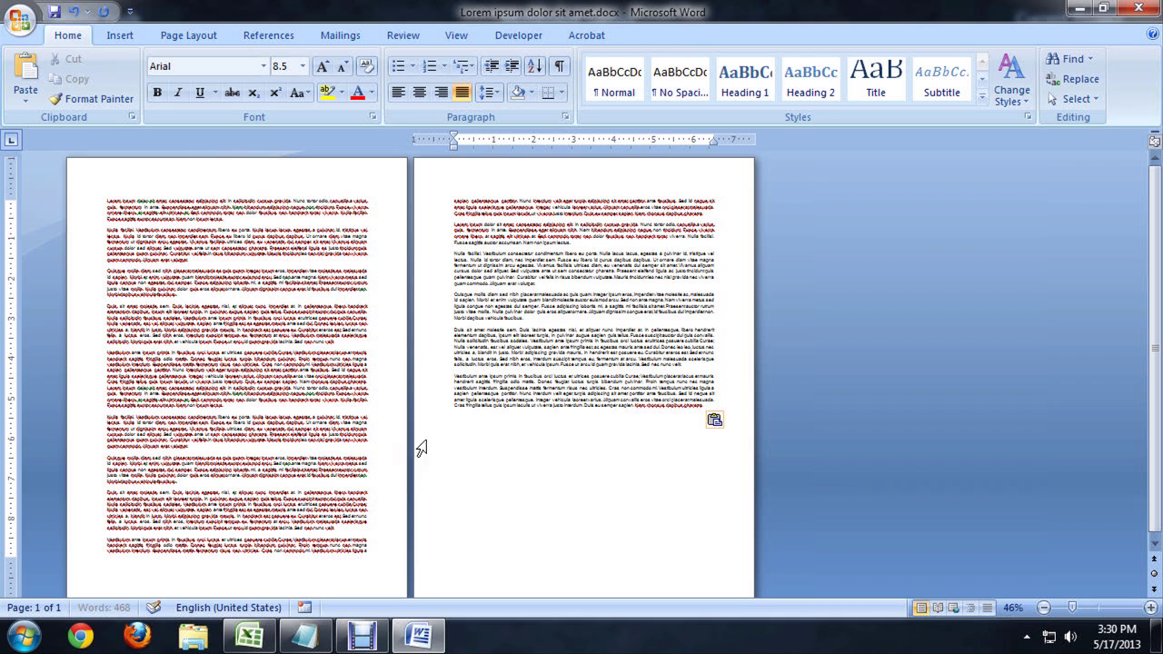
Step: Insert a 2x2 table after the fourth paragraph on the first page and enlarge its height
{"action": "left_click", "coordinate": [342, 341]}
{"action": "left_click", "coordinate": [120, 34]}
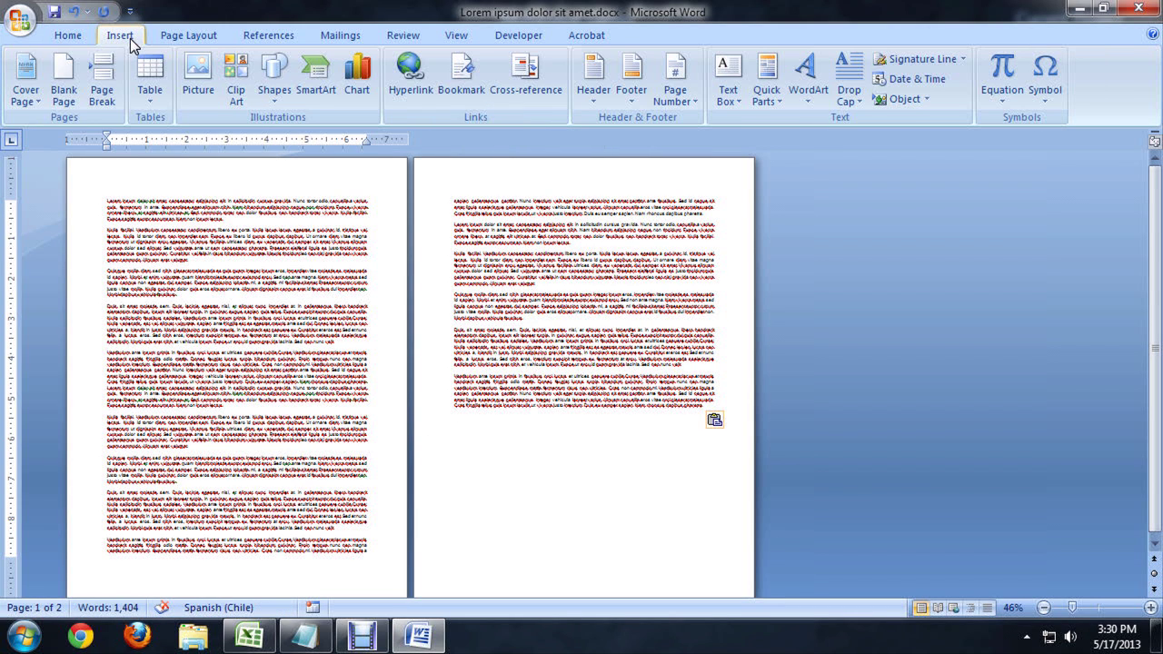
{"action": "left_click", "coordinate": [146, 92]}
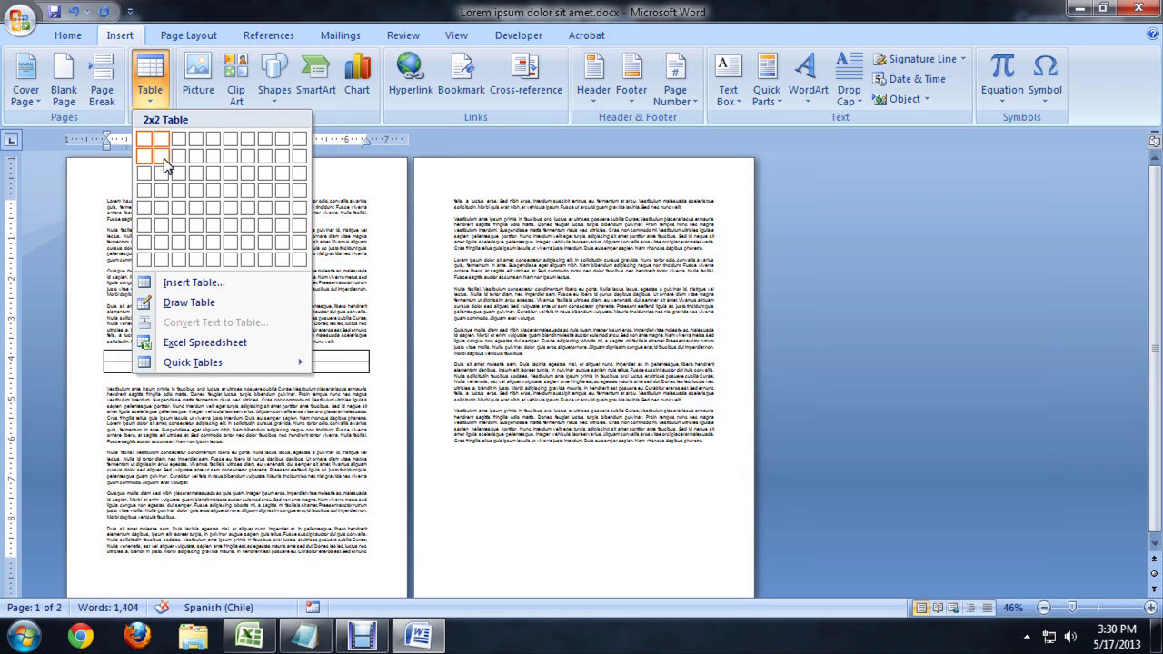
{"action": "left_click", "coordinate": [163, 158]}
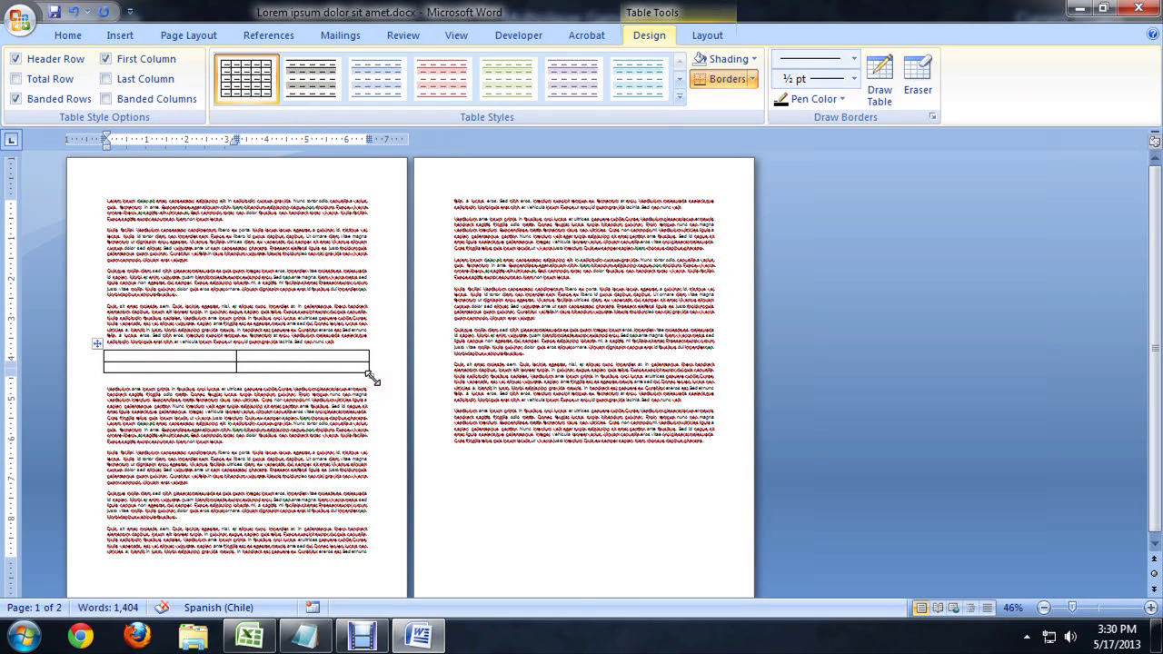
{"action": "left_click_drag", "start_coordinate": [371, 377], "coordinate": [372, 427]}
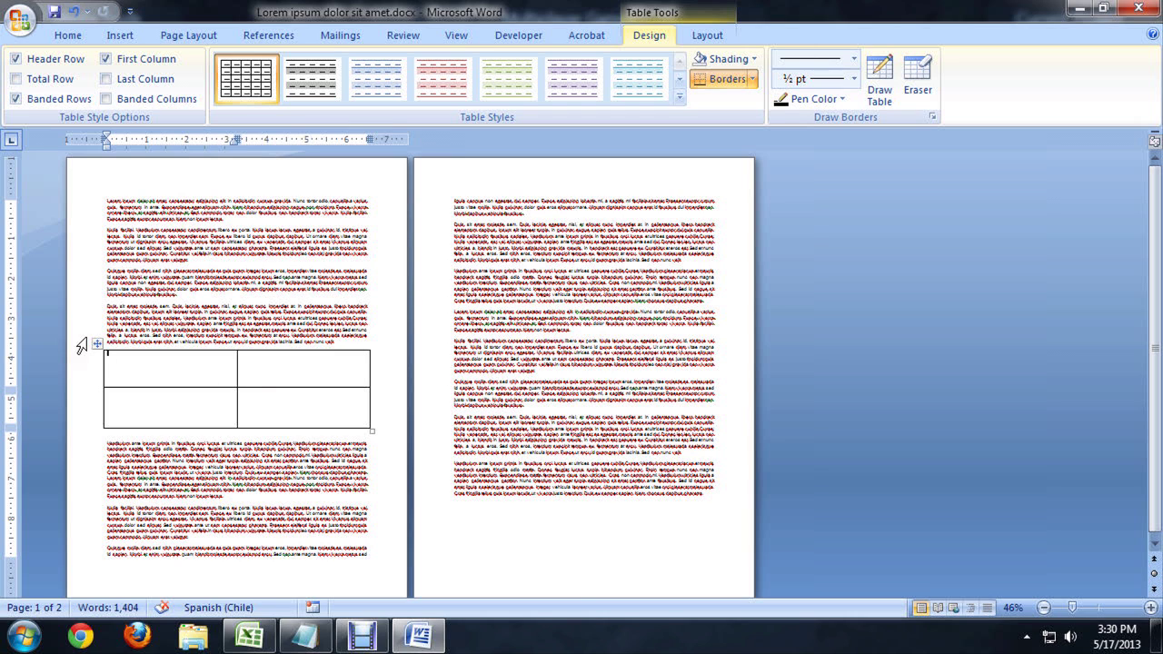
Step: Move the table lower on the first page, into the paragraph just above the page's last lines
{"action": "left_click_drag", "start_coordinate": [98, 344], "coordinate": [104, 494]}
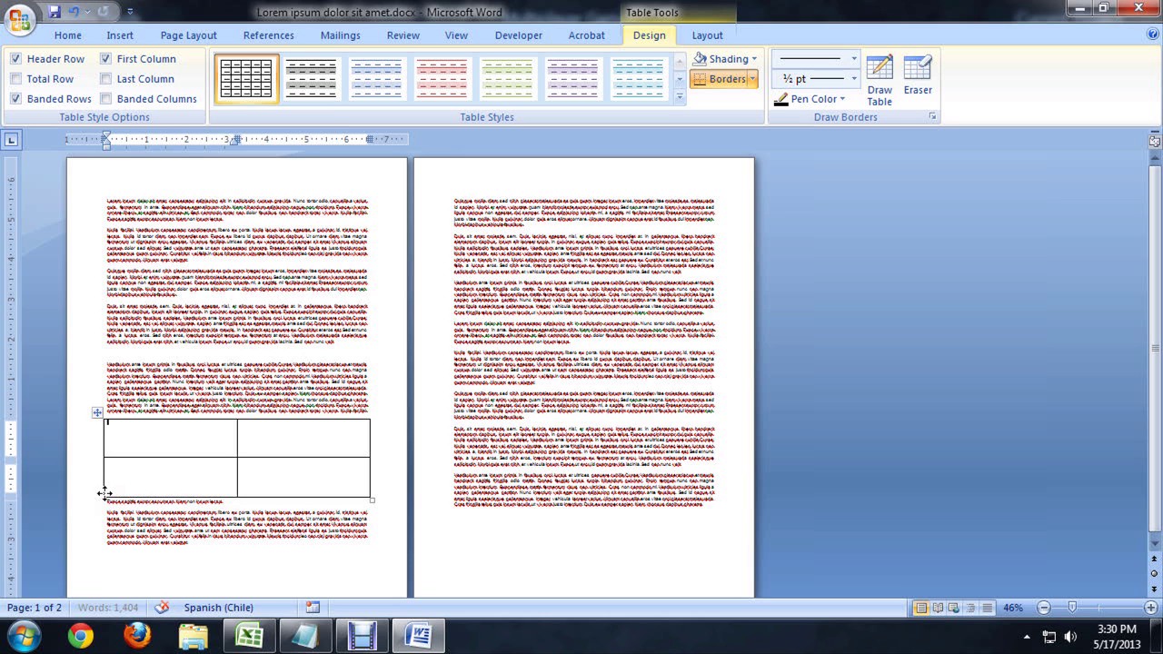
{"action": "left_click_drag", "start_coordinate": [97, 416], "coordinate": [100, 505]}
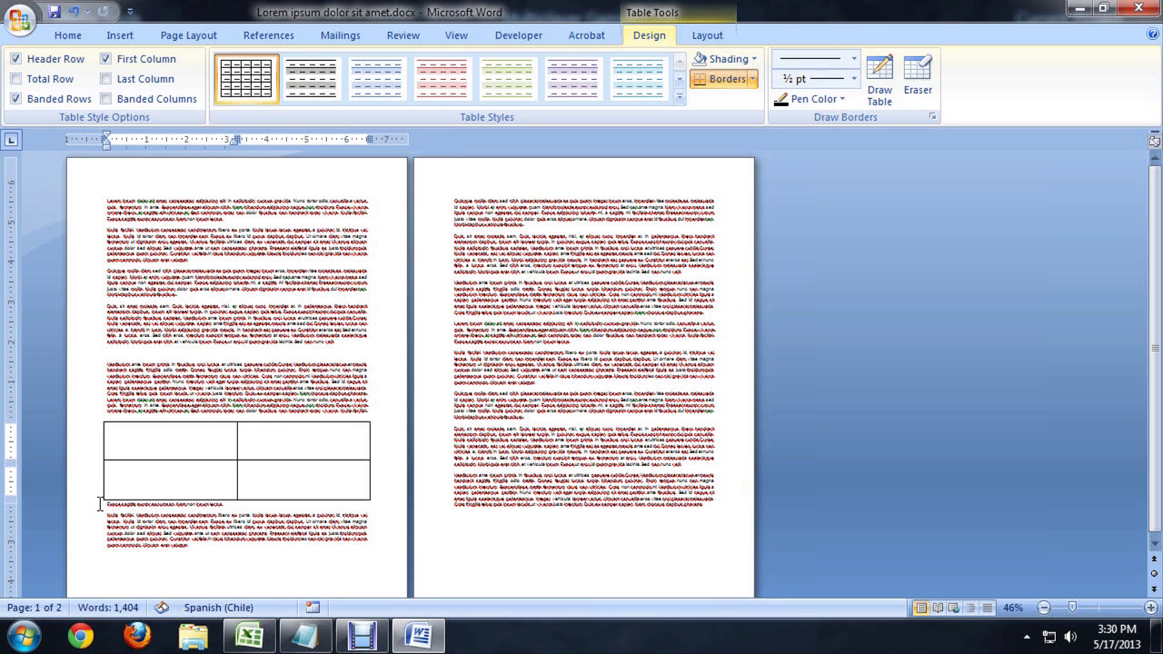
{"action": "left_click_drag", "start_coordinate": [103, 418], "coordinate": [106, 557]}
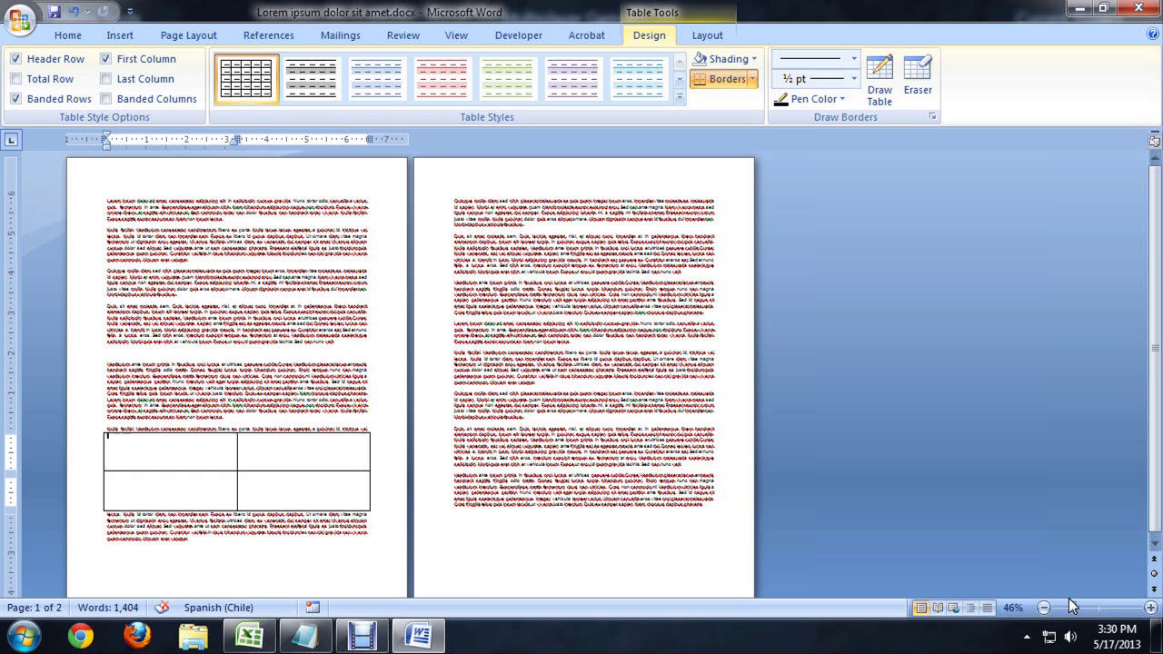
{"action": "left_click_drag", "start_coordinate": [1073, 607], "coordinate": [1068, 613]}
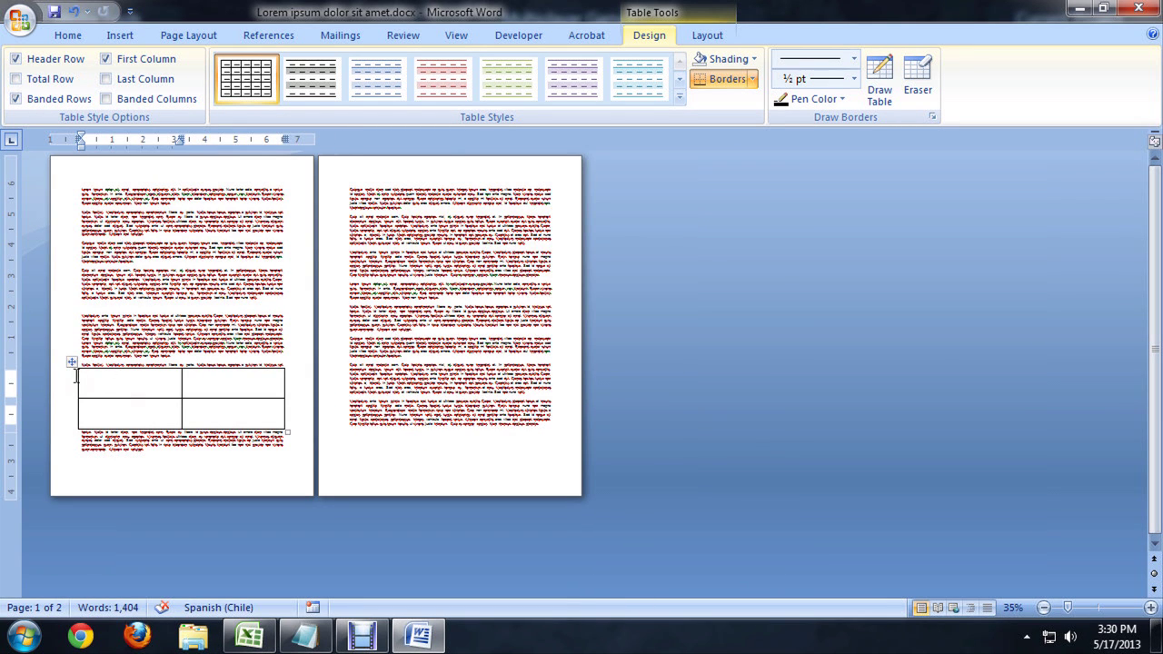
Step: Try moving the table down so it runs across the first page's end, and undo the move
{"action": "left_click_drag", "start_coordinate": [73, 364], "coordinate": [71, 415]}
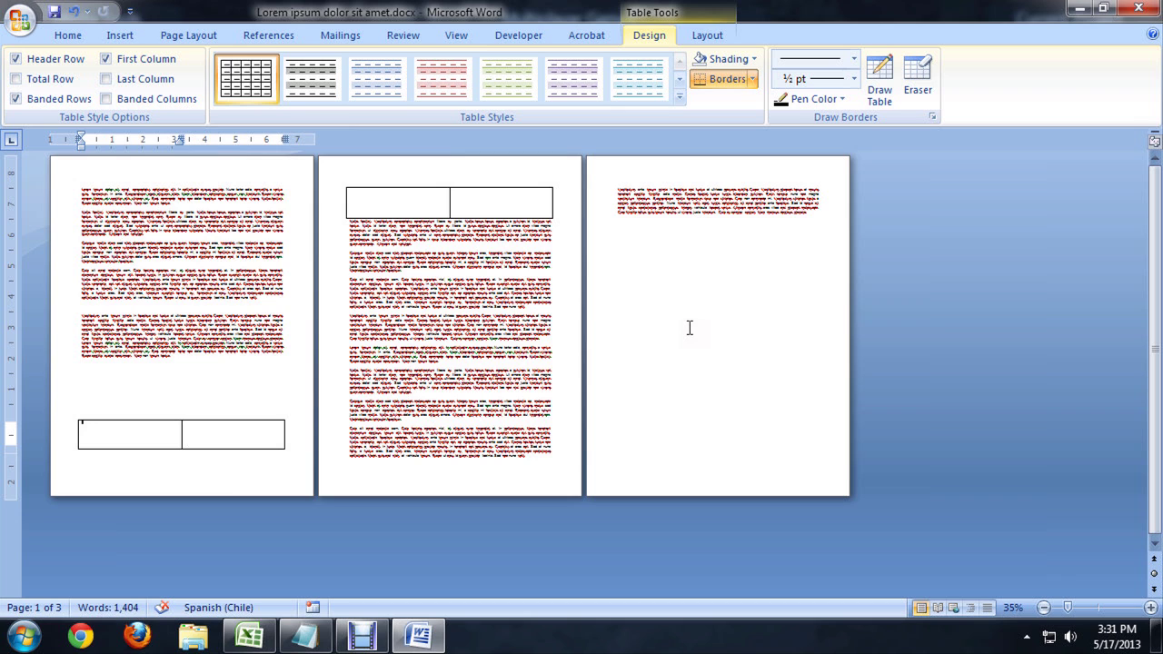
{"action": "left_click", "coordinate": [74, 14]}
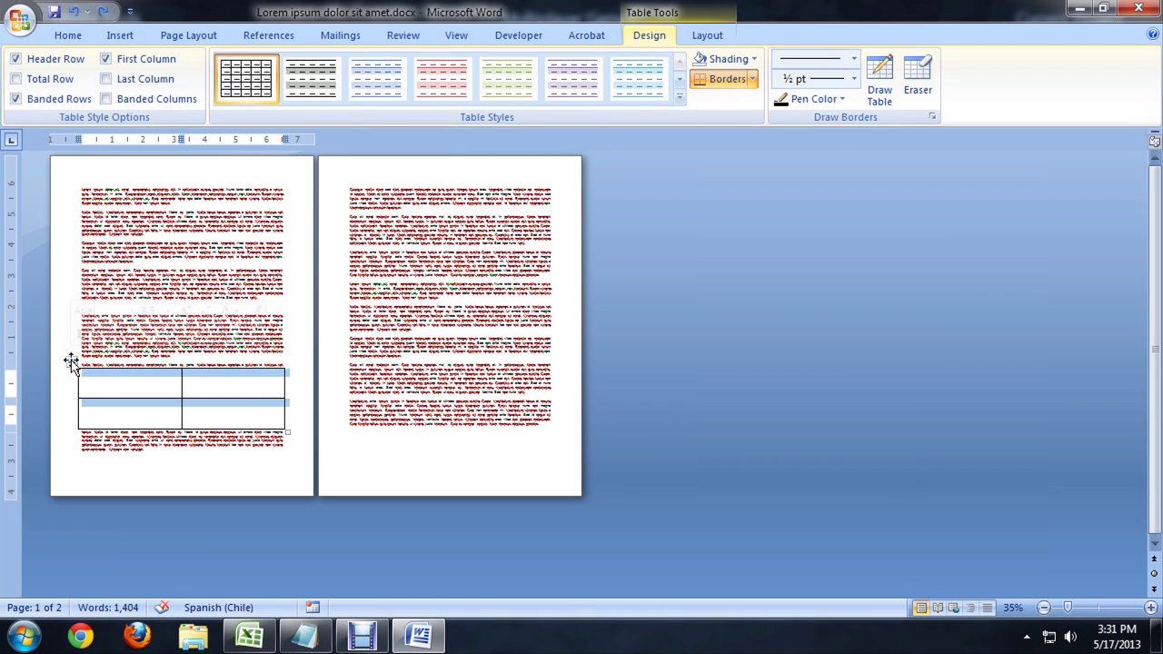
Step: Open the selected table's properties and view its row settings
{"action": "left_click", "coordinate": [709, 37]}
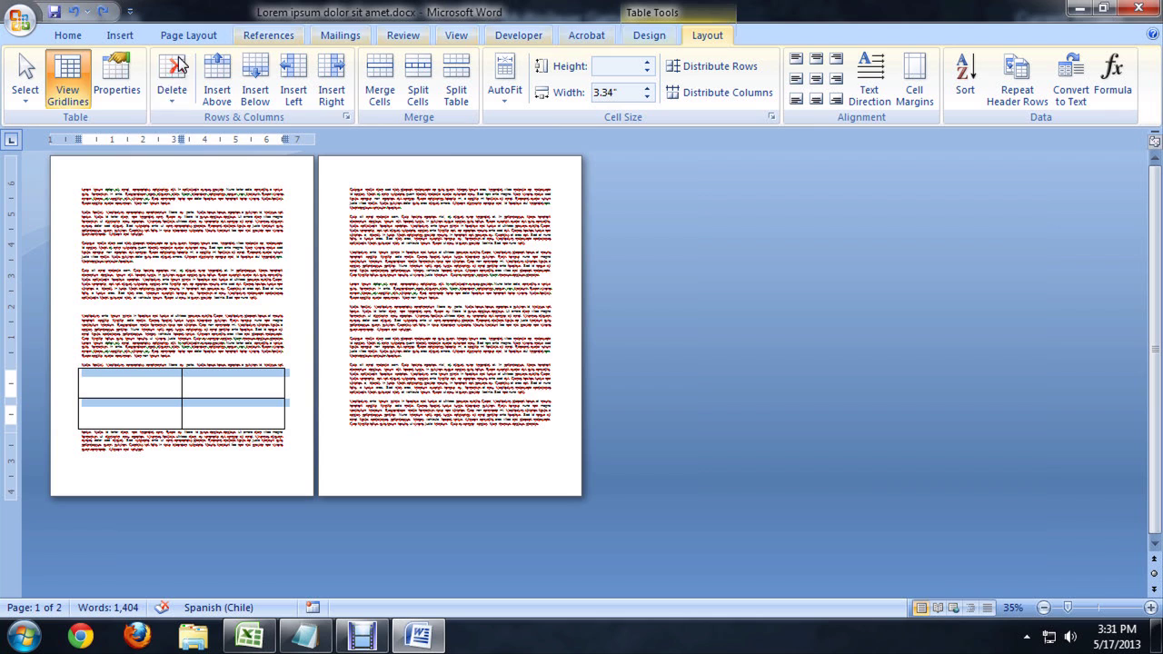
{"action": "left_click", "coordinate": [116, 77]}
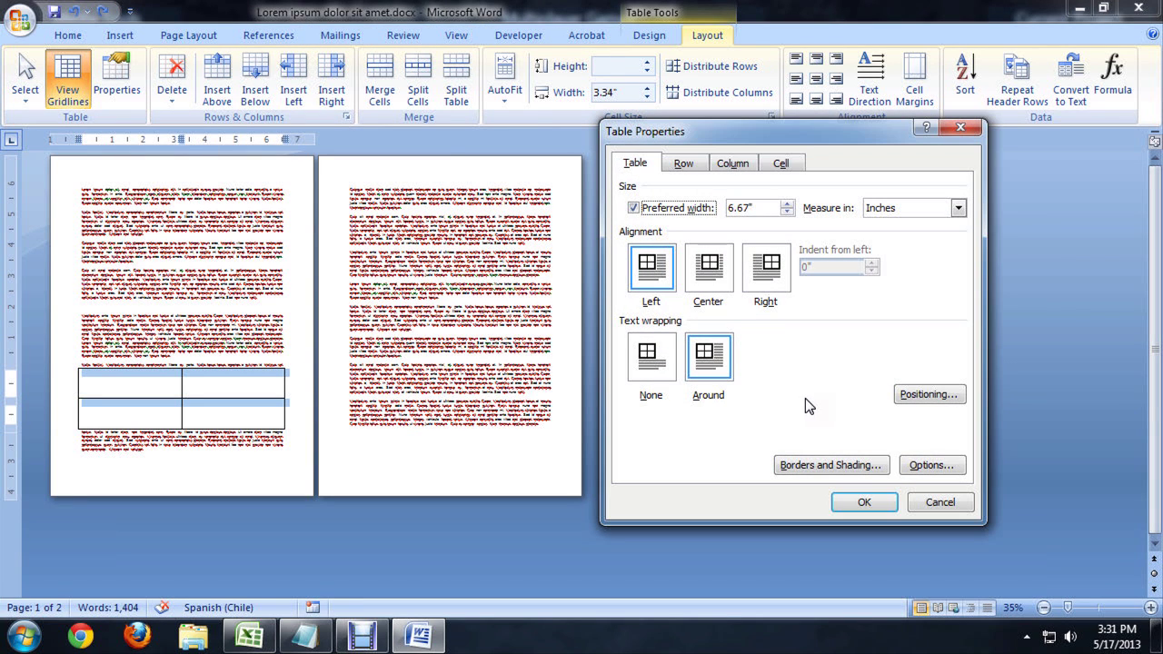
{"action": "left_click", "coordinate": [689, 164]}
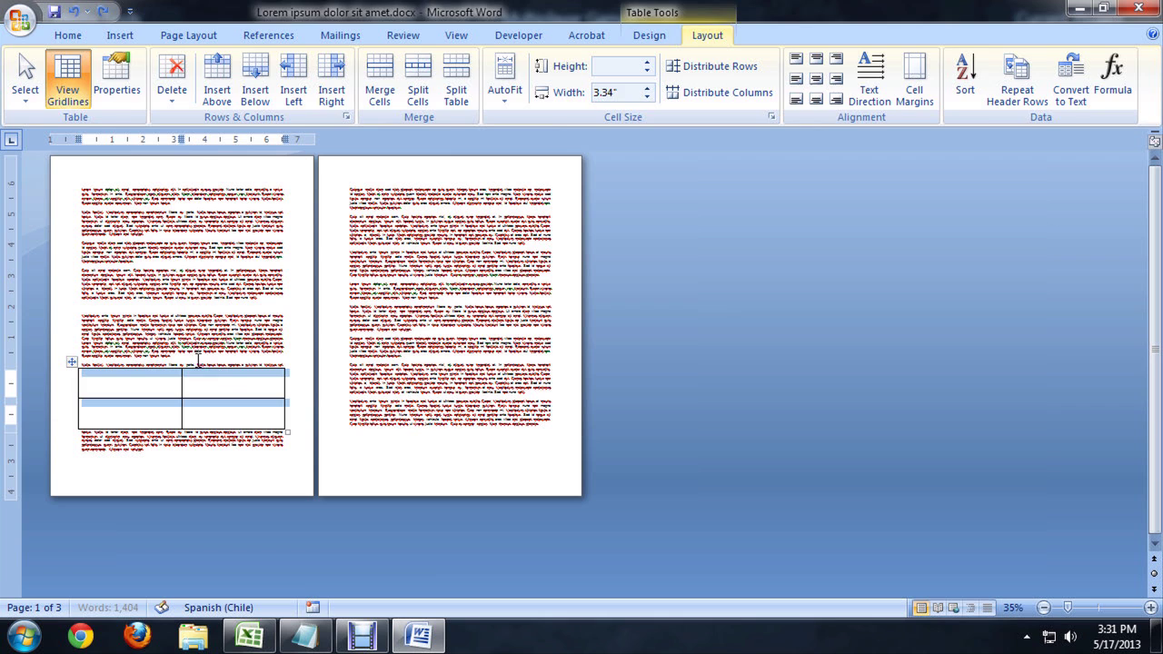
Step: Split the selected table cells into 2 columns and 3 rows, merging the cells before the split
{"action": "left_click", "coordinate": [153, 393]}
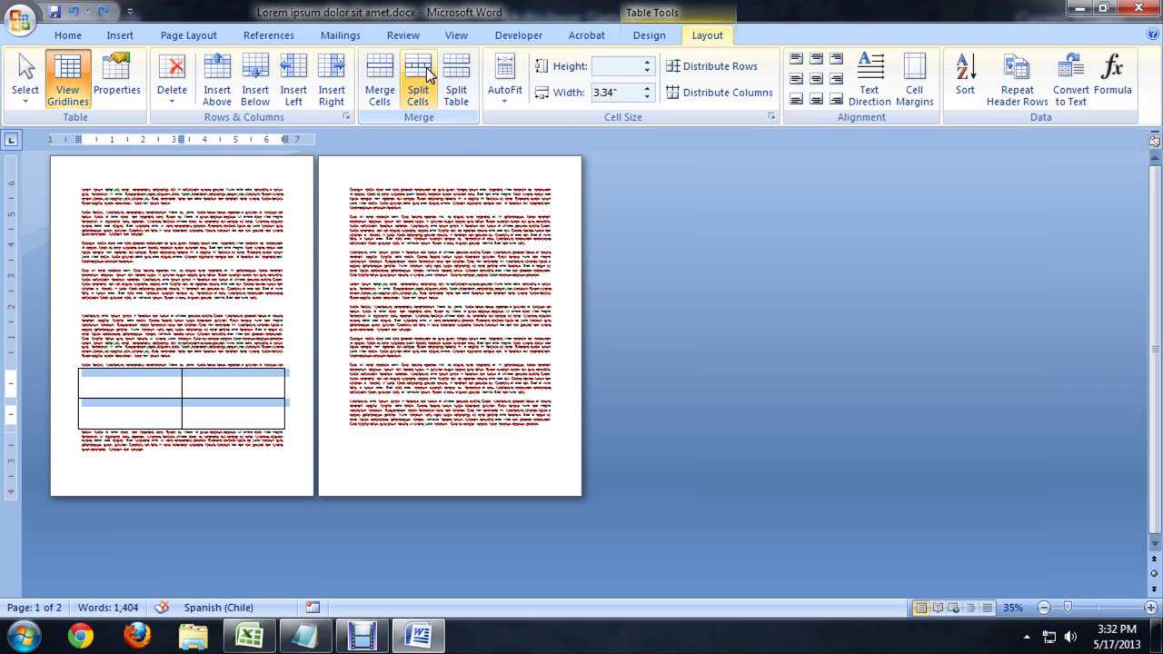
{"action": "left_click", "coordinate": [420, 77]}
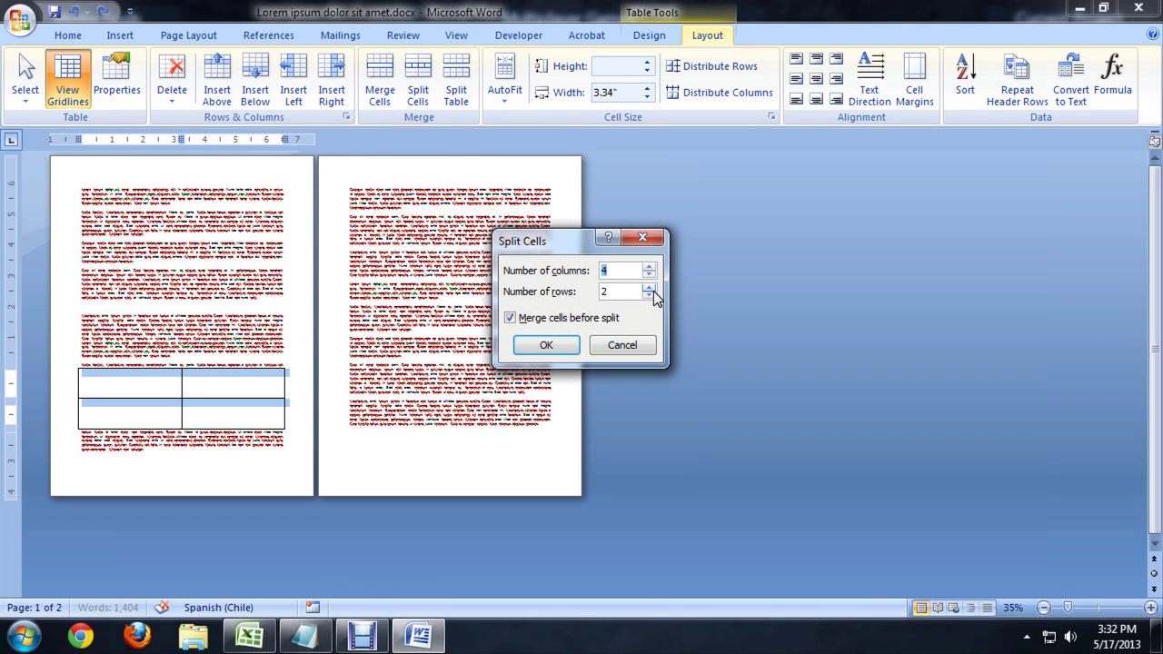
{"action": "left_click", "coordinate": [651, 288]}
{"action": "left_click", "coordinate": [649, 275]}
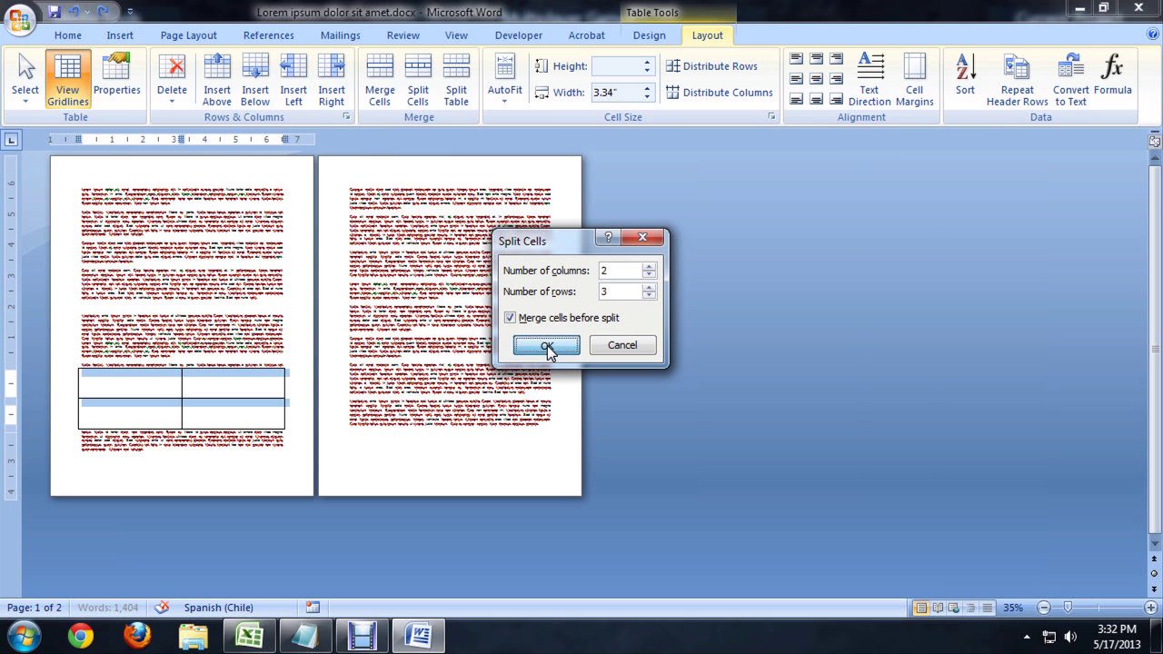
{"action": "left_click", "coordinate": [546, 346]}
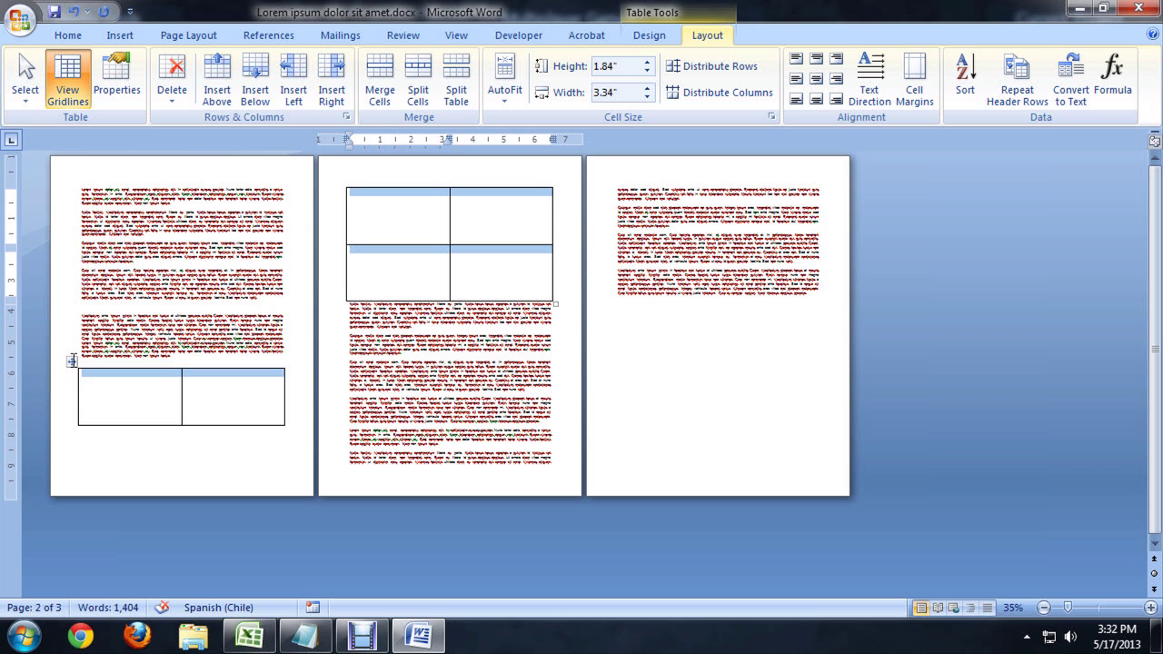
Step: Move the three-row table up into the second paragraph of the first page and reduce its row height to about 1.56"
{"action": "left_click", "coordinate": [73, 368]}
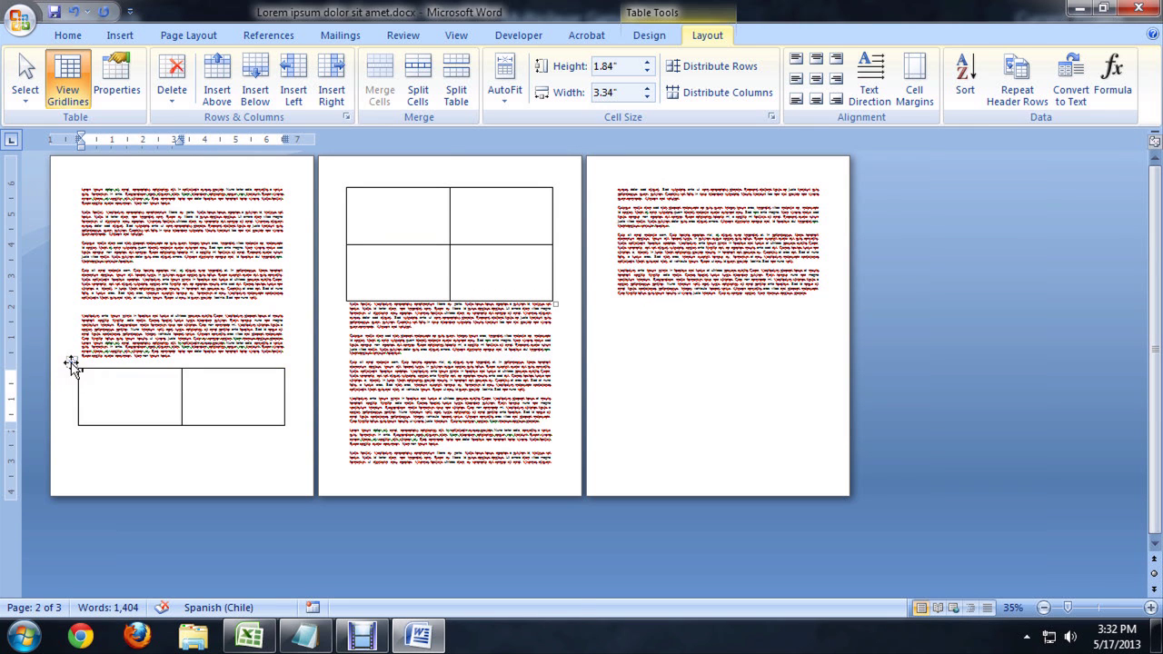
{"action": "left_click_drag", "start_coordinate": [71, 363], "coordinate": [77, 269]}
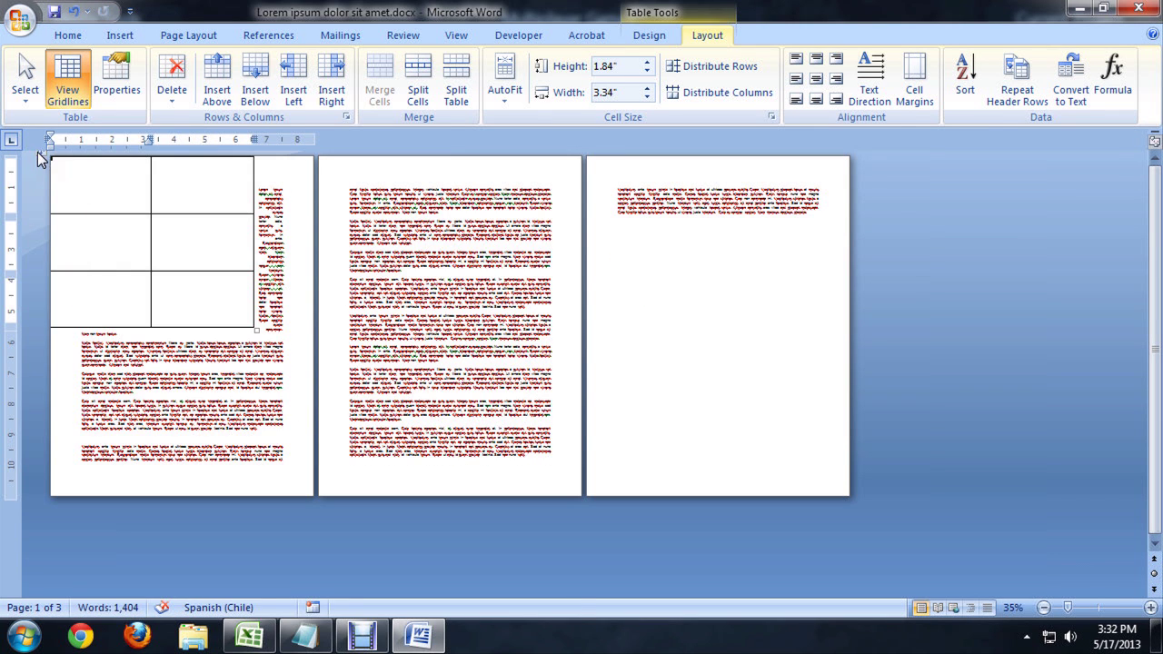
{"action": "left_click_drag", "start_coordinate": [37, 152], "coordinate": [73, 228]}
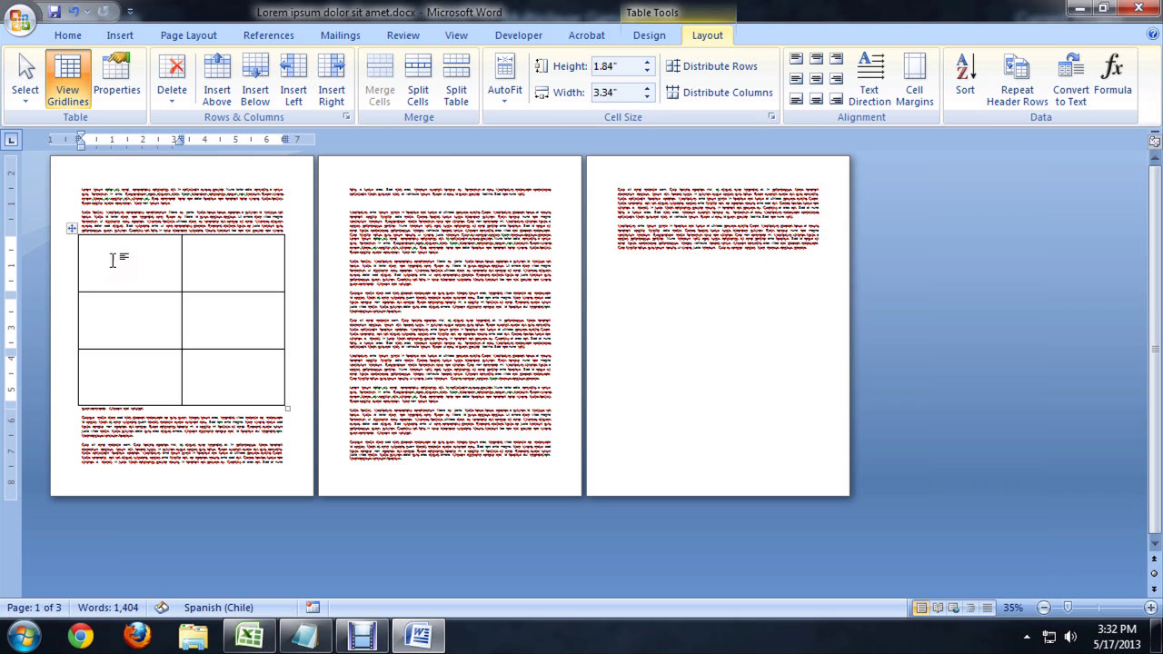
{"action": "left_click_drag", "start_coordinate": [289, 410], "coordinate": [281, 376]}
Step: Open the line and page break paragraph settings for the table's first two rows
{"action": "left_click_drag", "start_coordinate": [109, 252], "coordinate": [240, 303]}
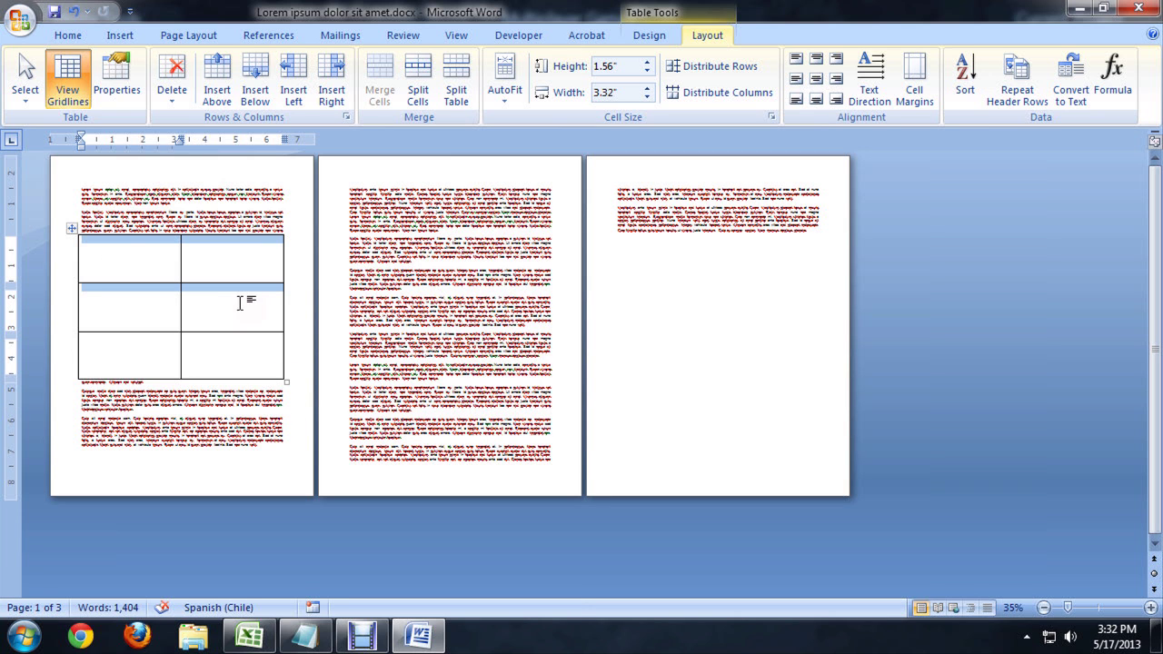
{"action": "left_click", "coordinate": [71, 35]}
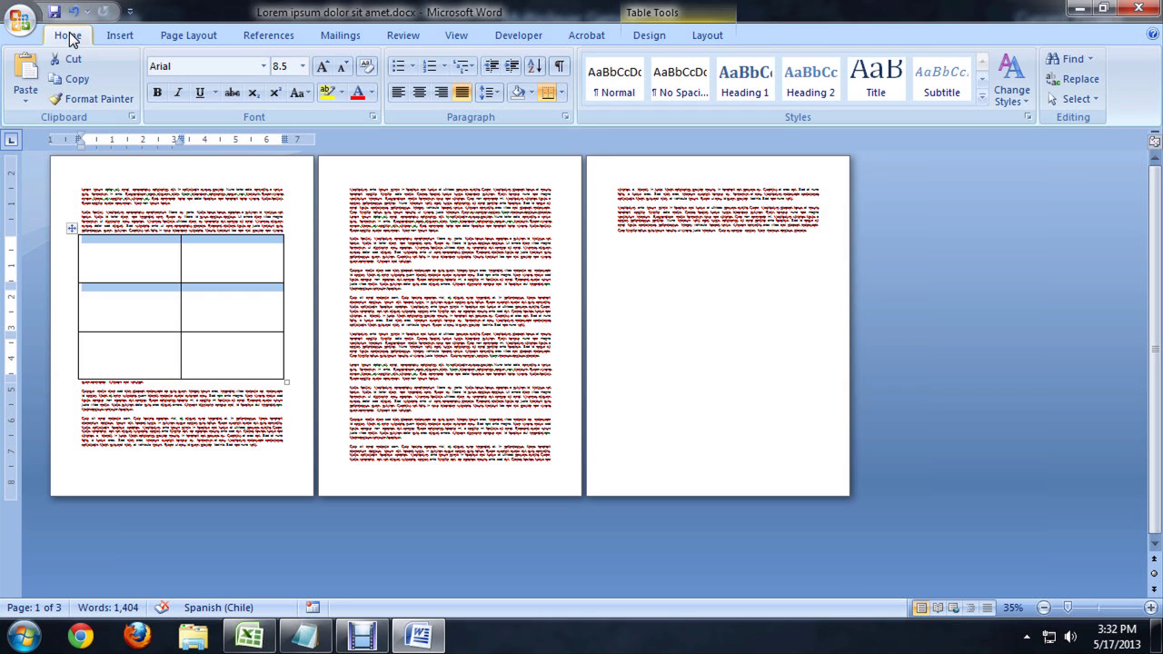
{"action": "left_click", "coordinate": [566, 116]}
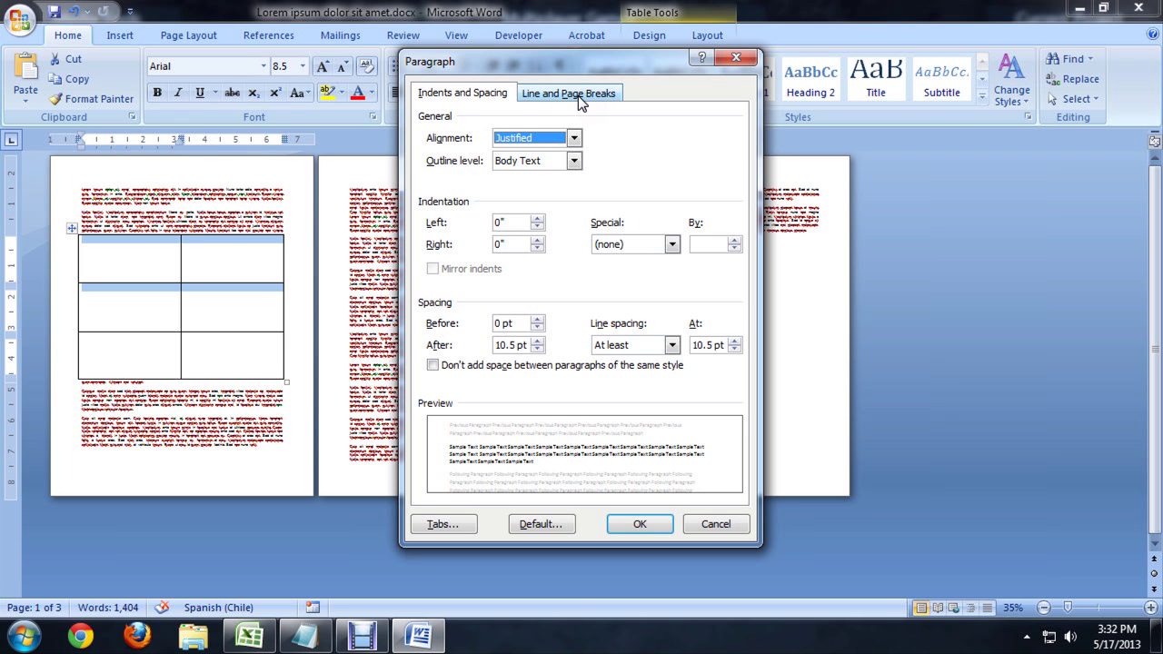
{"action": "left_click", "coordinate": [579, 96]}
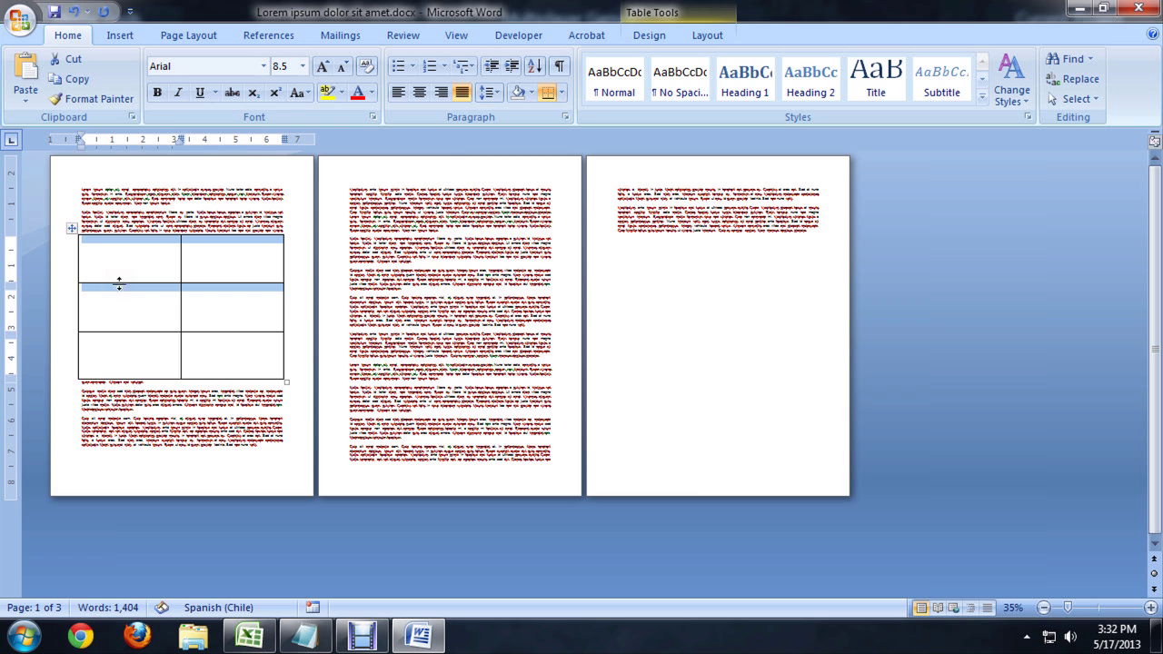
Step: Try moving the table down past the first page's end, undo the move, and deselect the table
{"action": "left_click_drag", "start_coordinate": [72, 226], "coordinate": [73, 321]}
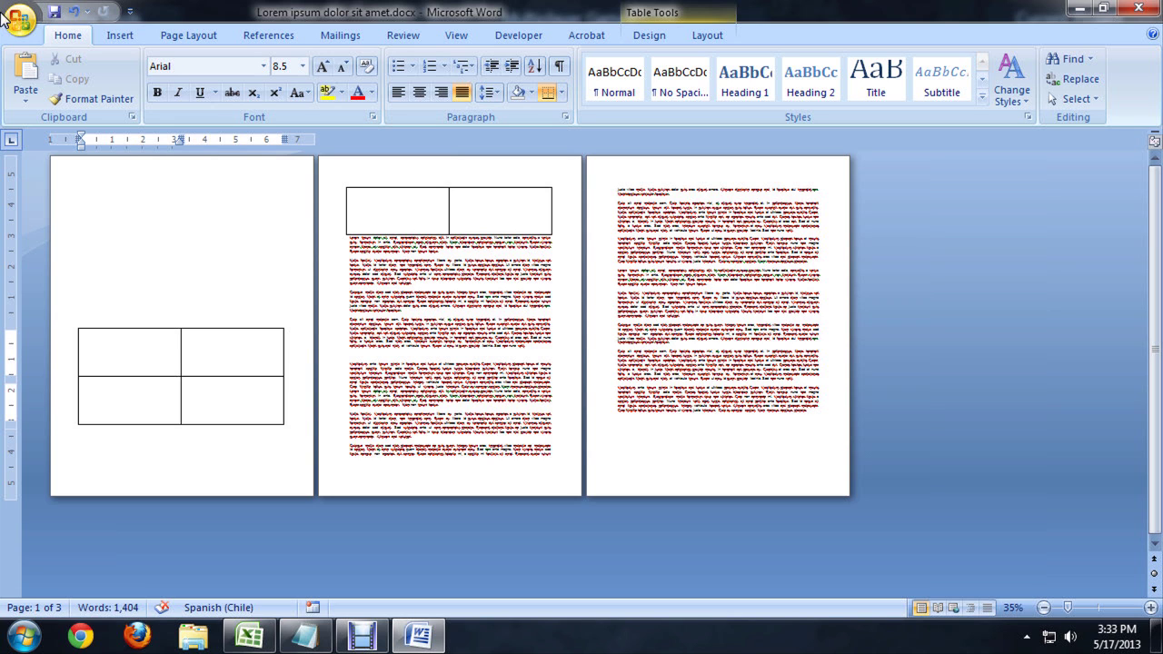
{"action": "left_click", "coordinate": [73, 11]}
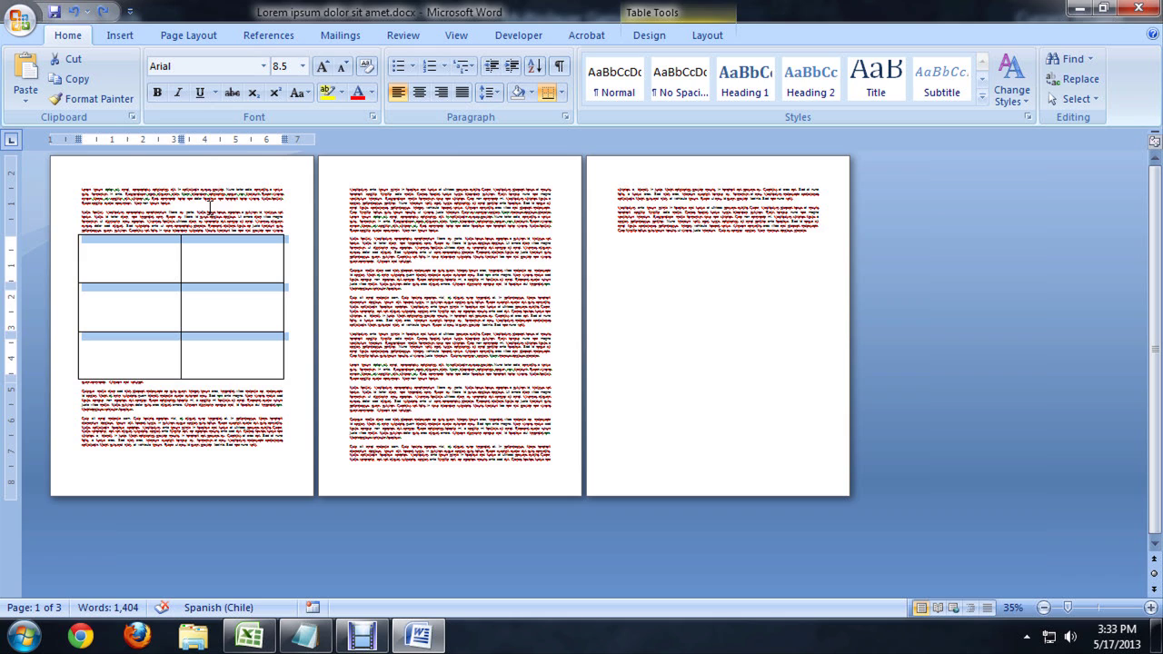
{"action": "left_click", "coordinate": [220, 225]}
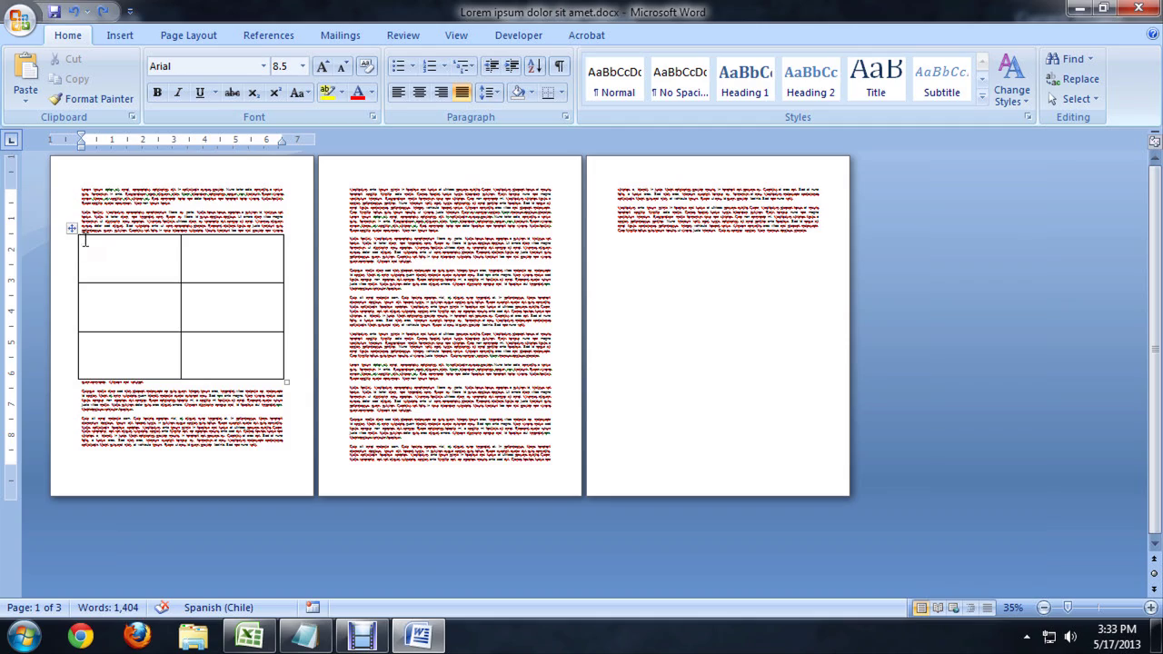
Step: Move the table down to sit directly below the fourth paragraph, within the first page
{"action": "left_click_drag", "start_coordinate": [73, 229], "coordinate": [74, 275]}
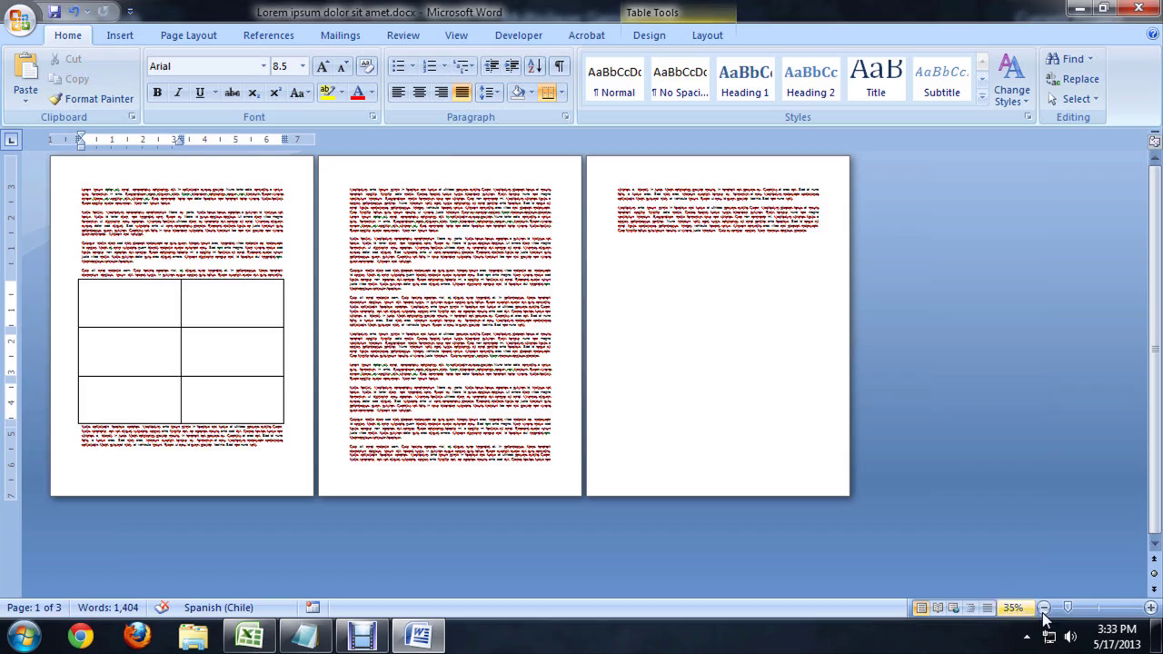
{"action": "left_click_drag", "start_coordinate": [1066, 608], "coordinate": [1083, 611]}
{"action": "scroll", "coordinate": [127, 255], "scroll_direction": "down", "scroll_amount": 5}
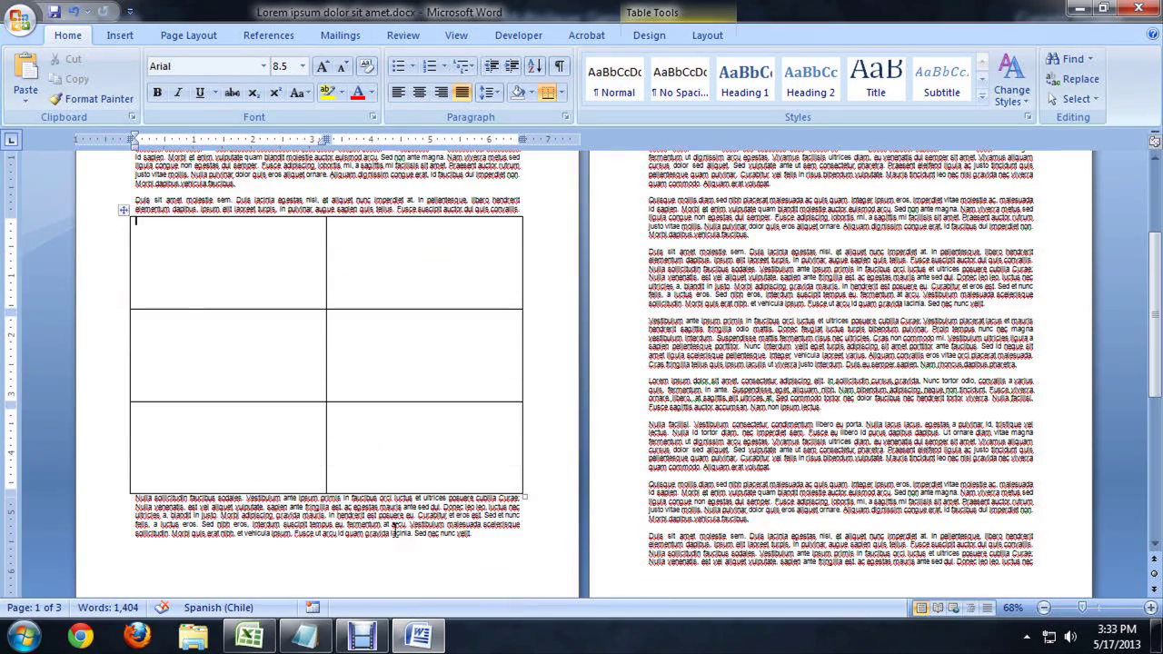
{"action": "left_click_drag", "start_coordinate": [125, 209], "coordinate": [125, 268]}
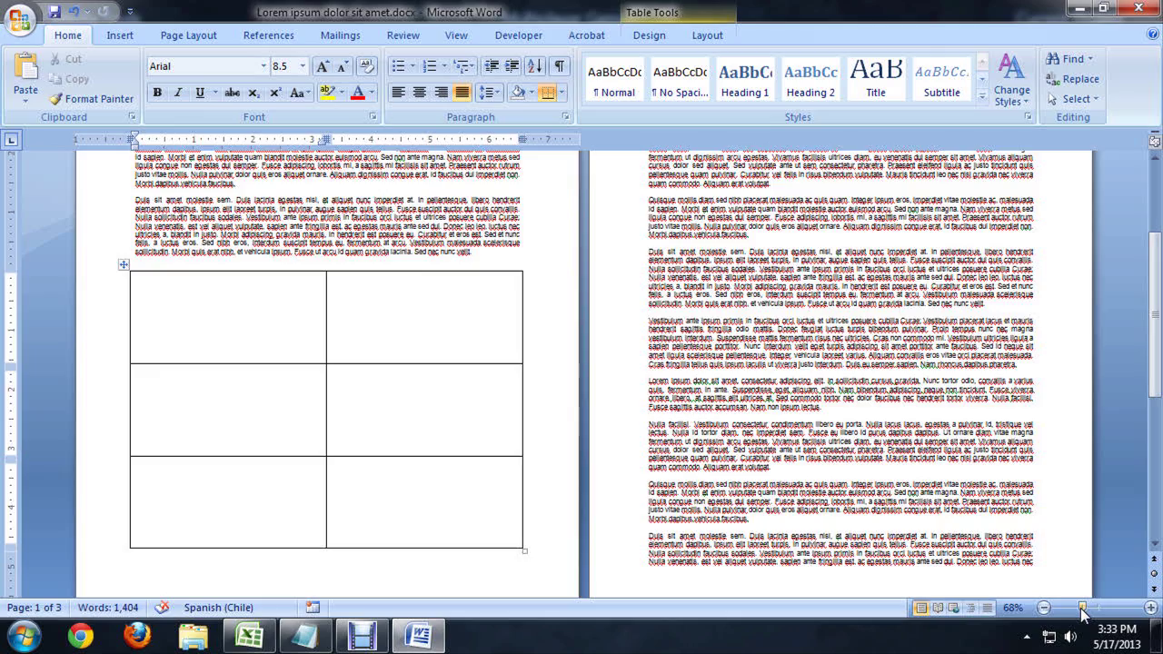
{"action": "left_click_drag", "start_coordinate": [1082, 615], "coordinate": [1072, 616]}
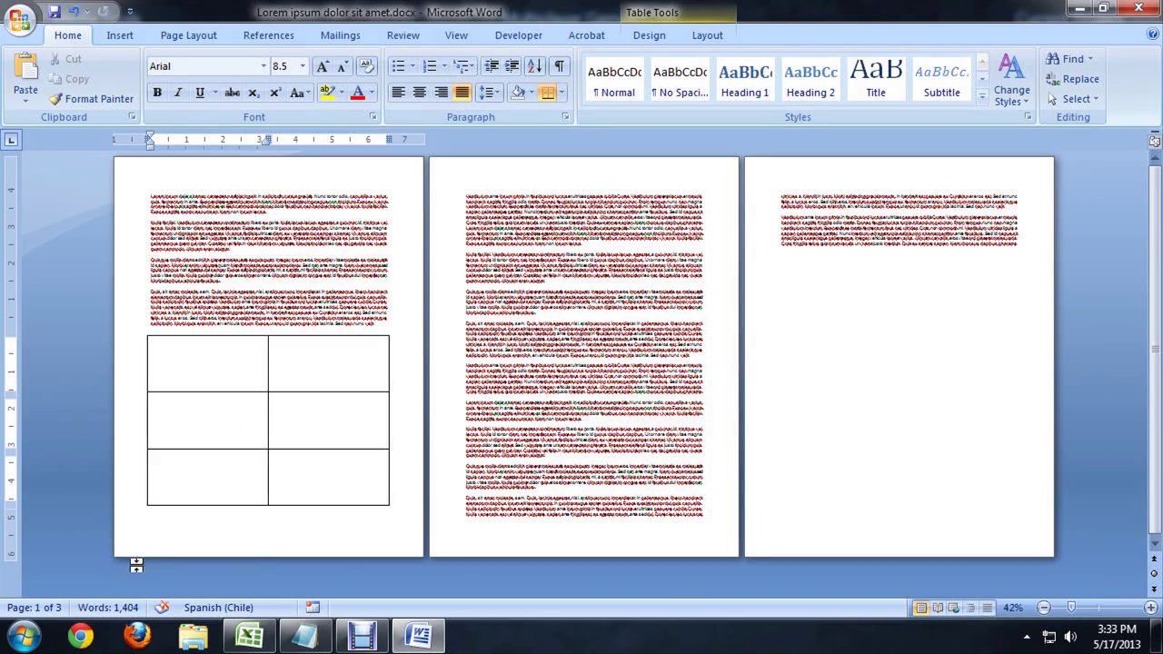